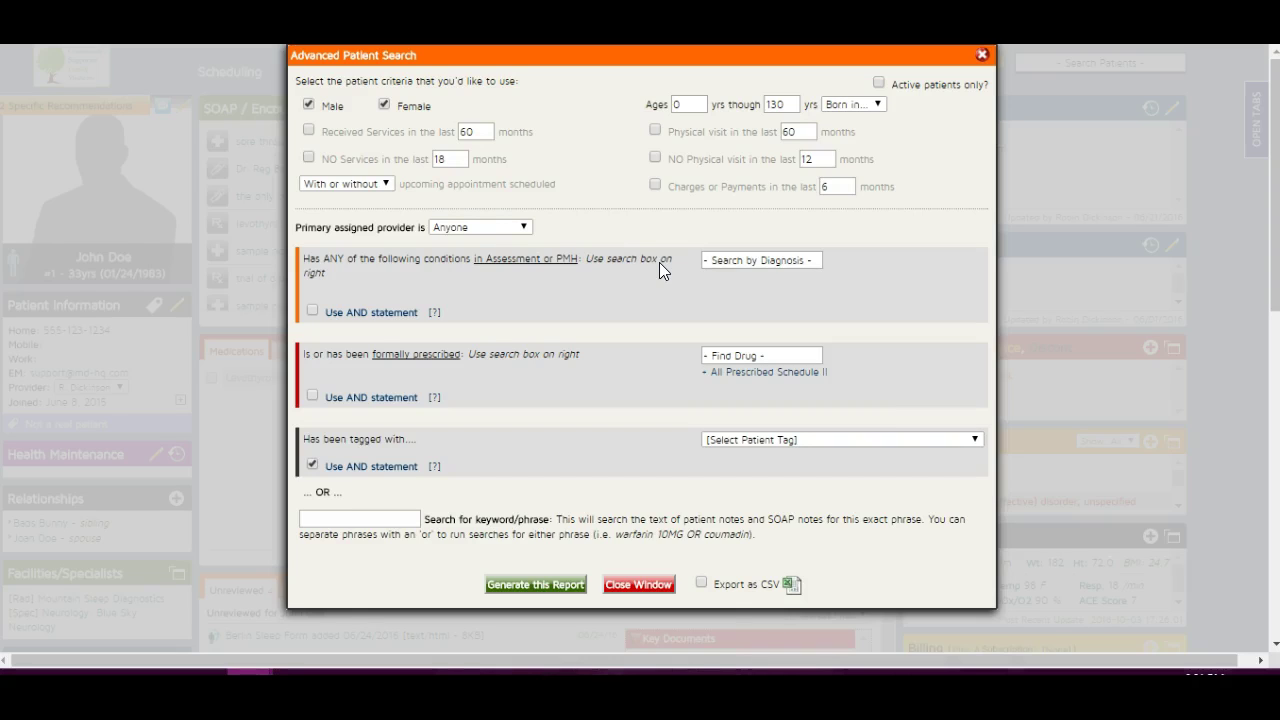
# Limit the patient search to females aged 25 to 45 years
pyautogui.click(308, 104)
pyautogui.doubleClick(677, 104)
pyautogui.write('25')
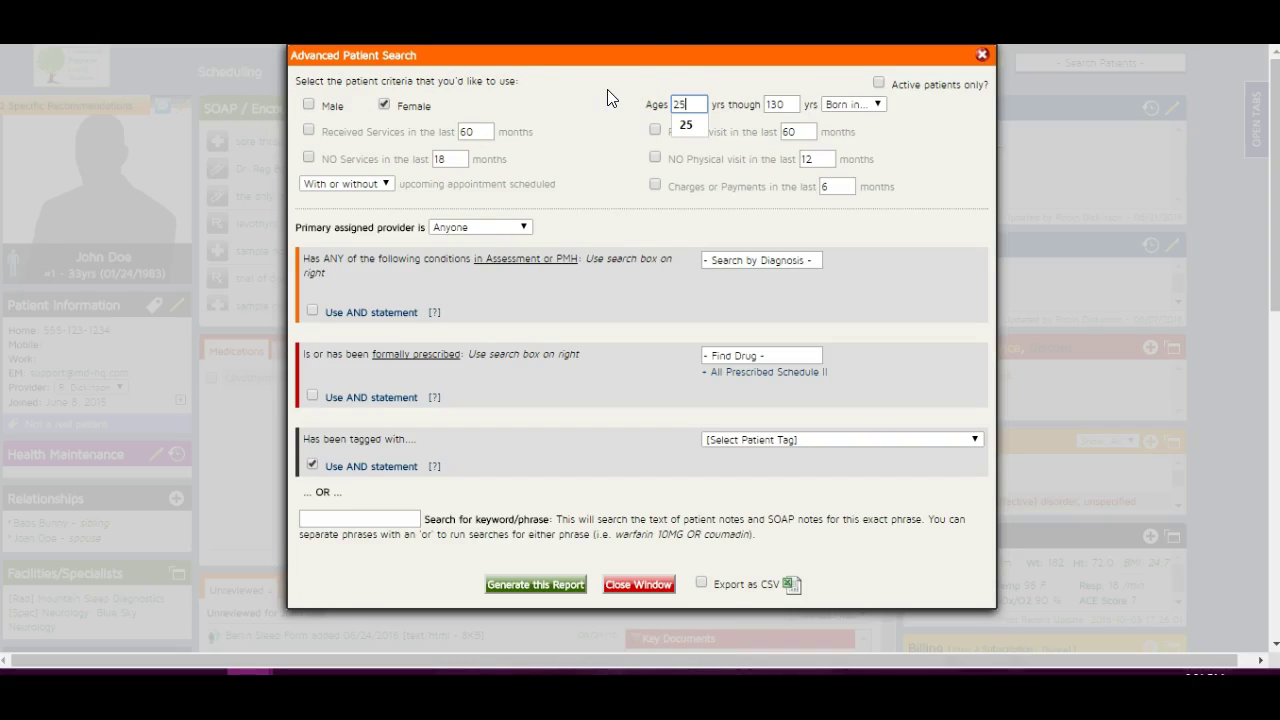
pyautogui.doubleClick(793, 104)
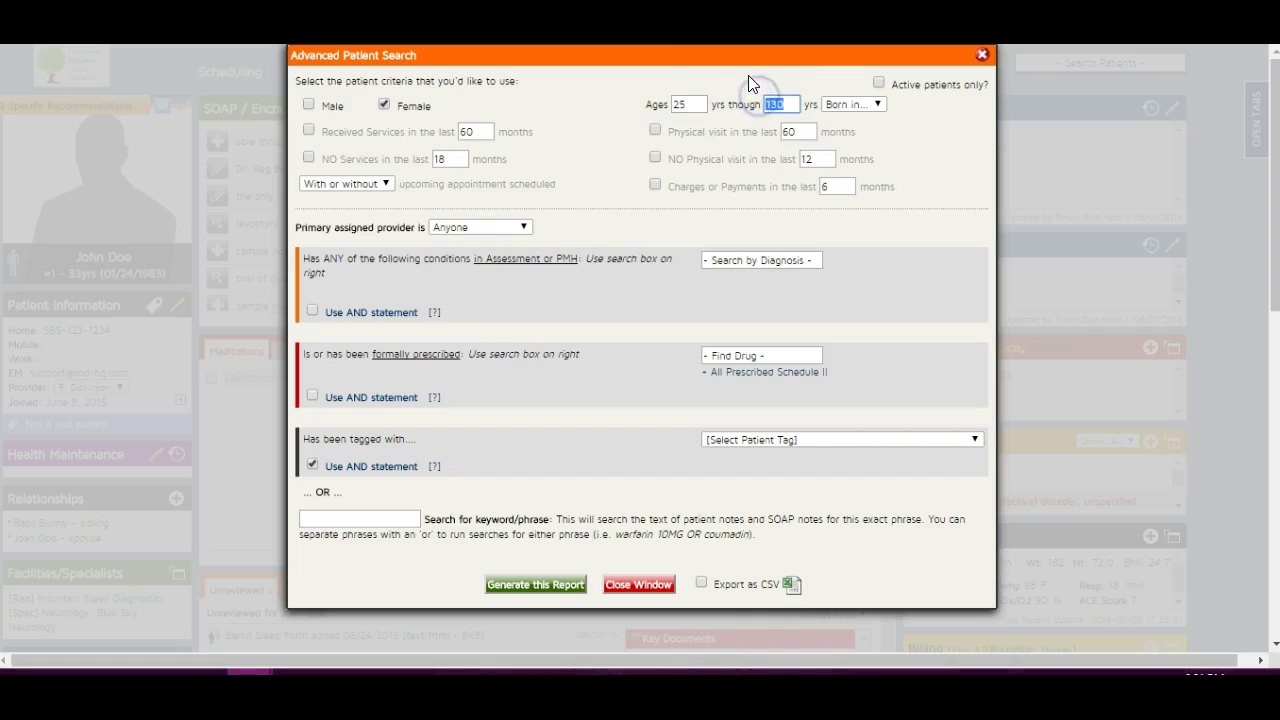
pyautogui.write('45')
pyautogui.click(750, 78)
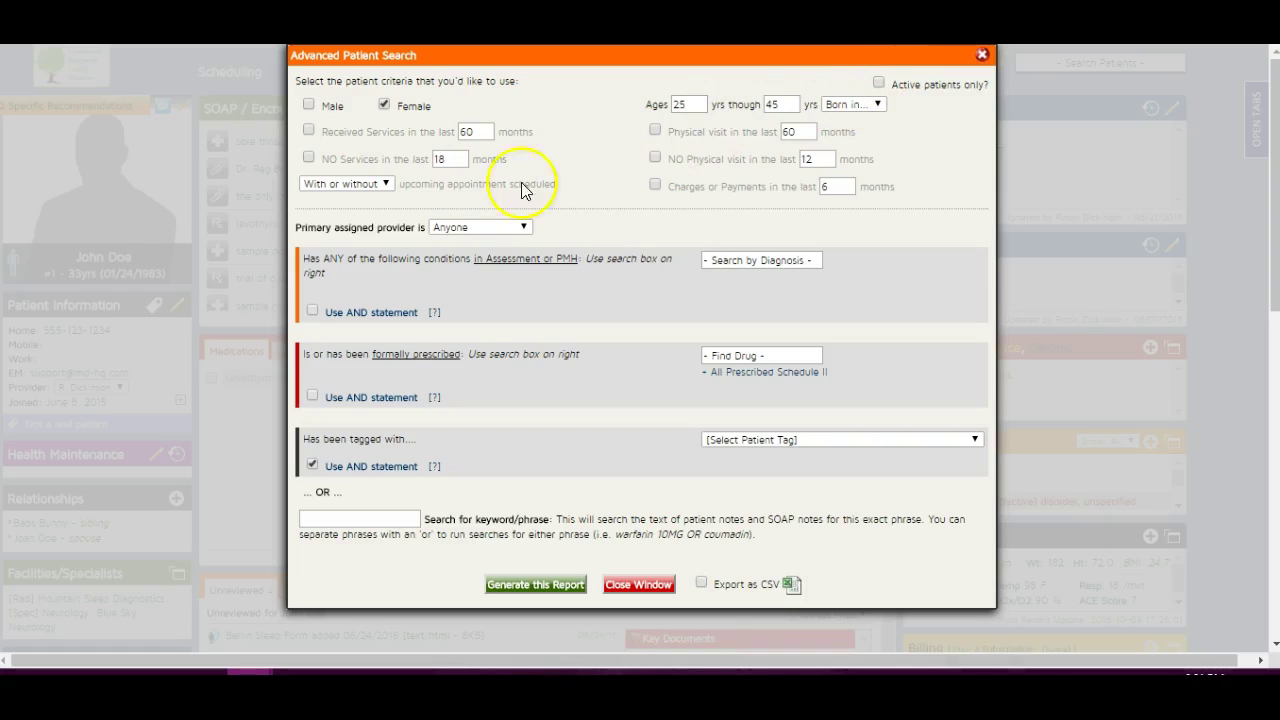
# Filter for patients with no services in the last 18 months and no upcoming appointment, for any provider, and generate the report
pyautogui.click(308, 160)
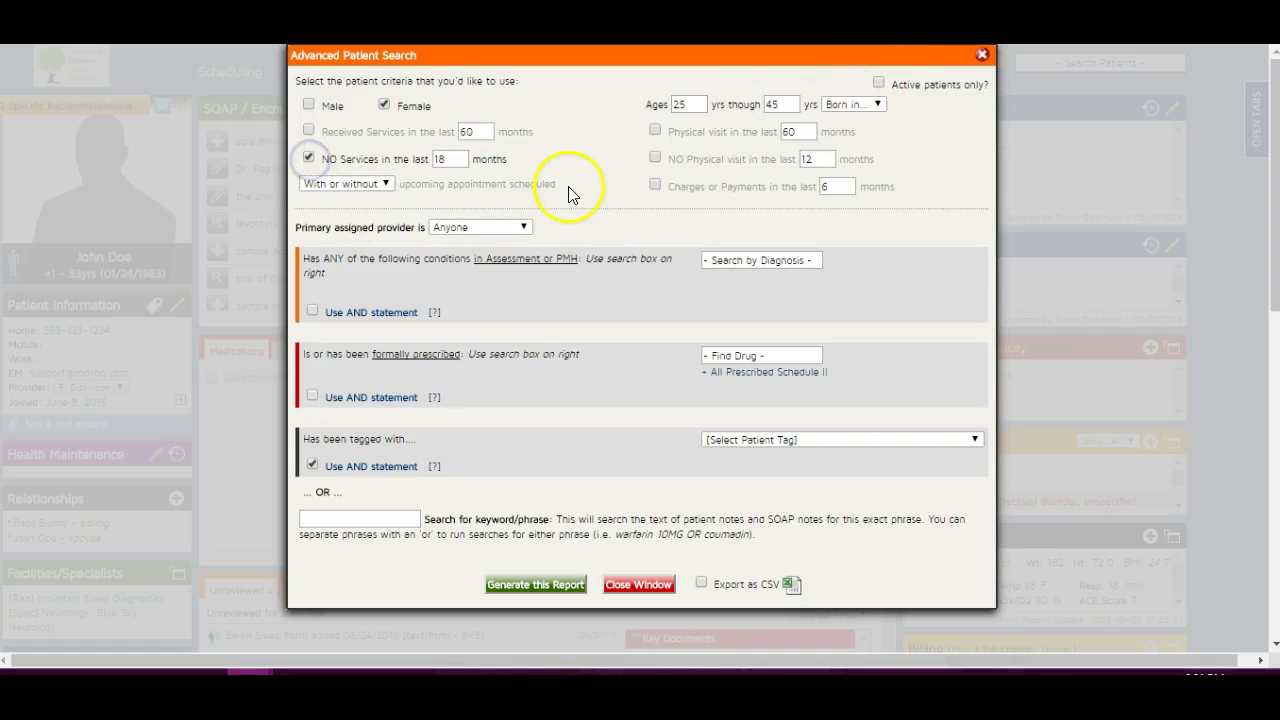
pyautogui.click(385, 185)
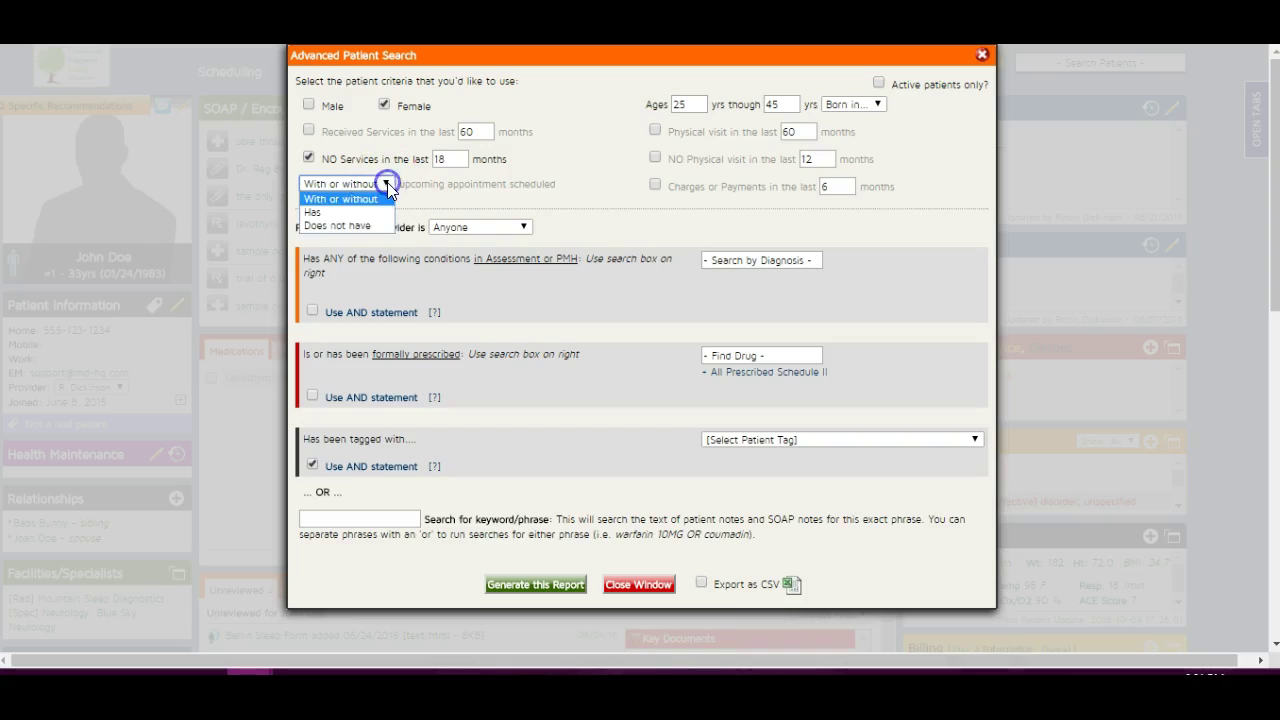
pyautogui.click(378, 223)
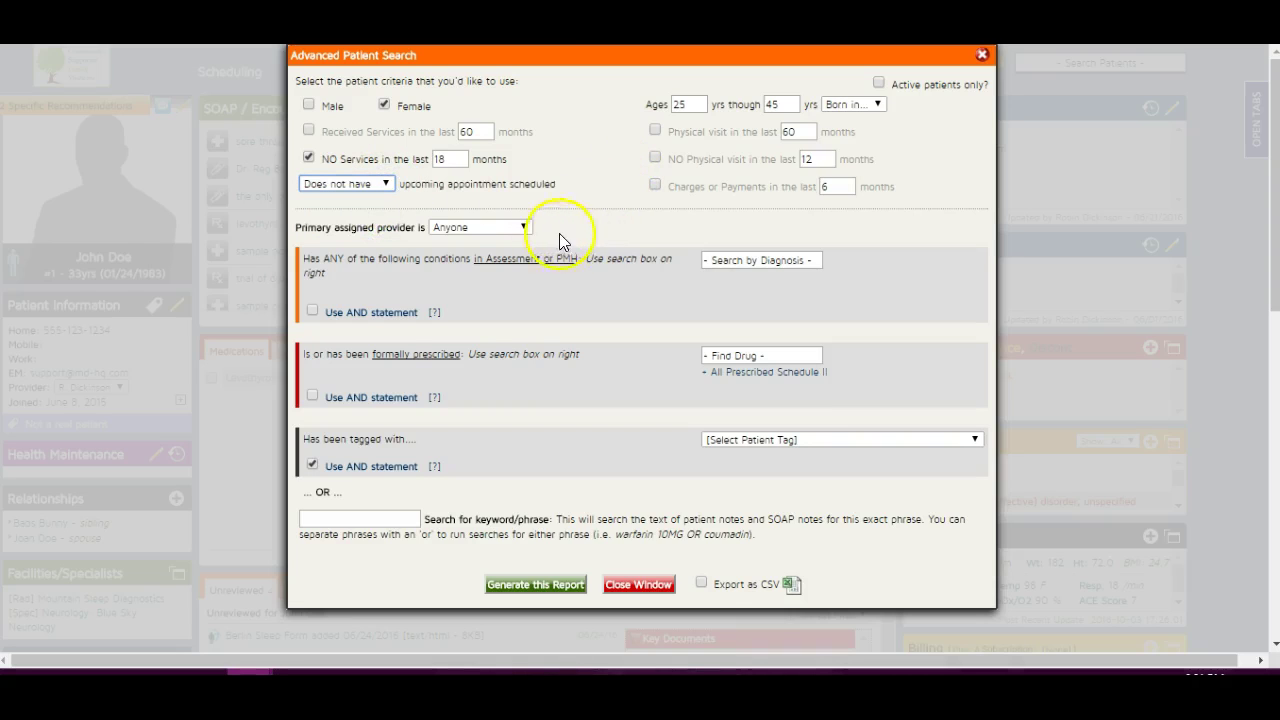
pyautogui.click(524, 227)
pyautogui.click(512, 231)
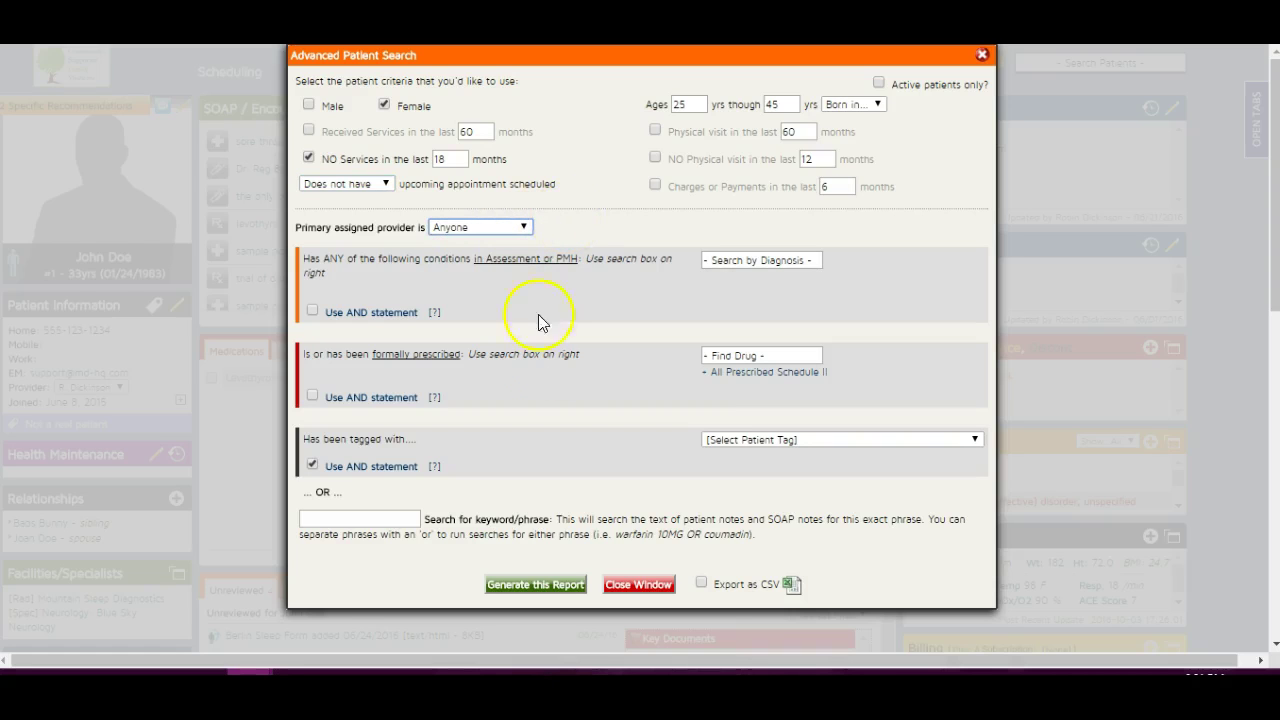
pyautogui.click(515, 586)
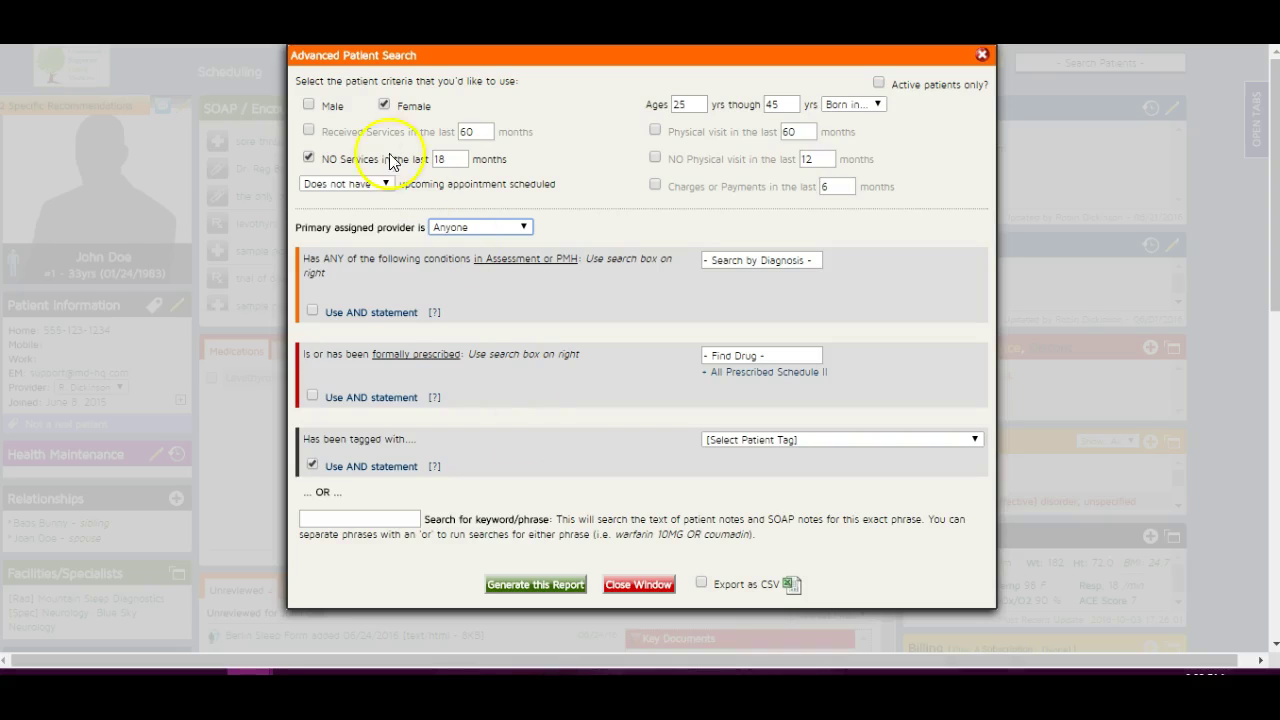
# Widen the search to male and female patients aged 0 to 100 years and turn off the no-services filter
pyautogui.click(385, 105)
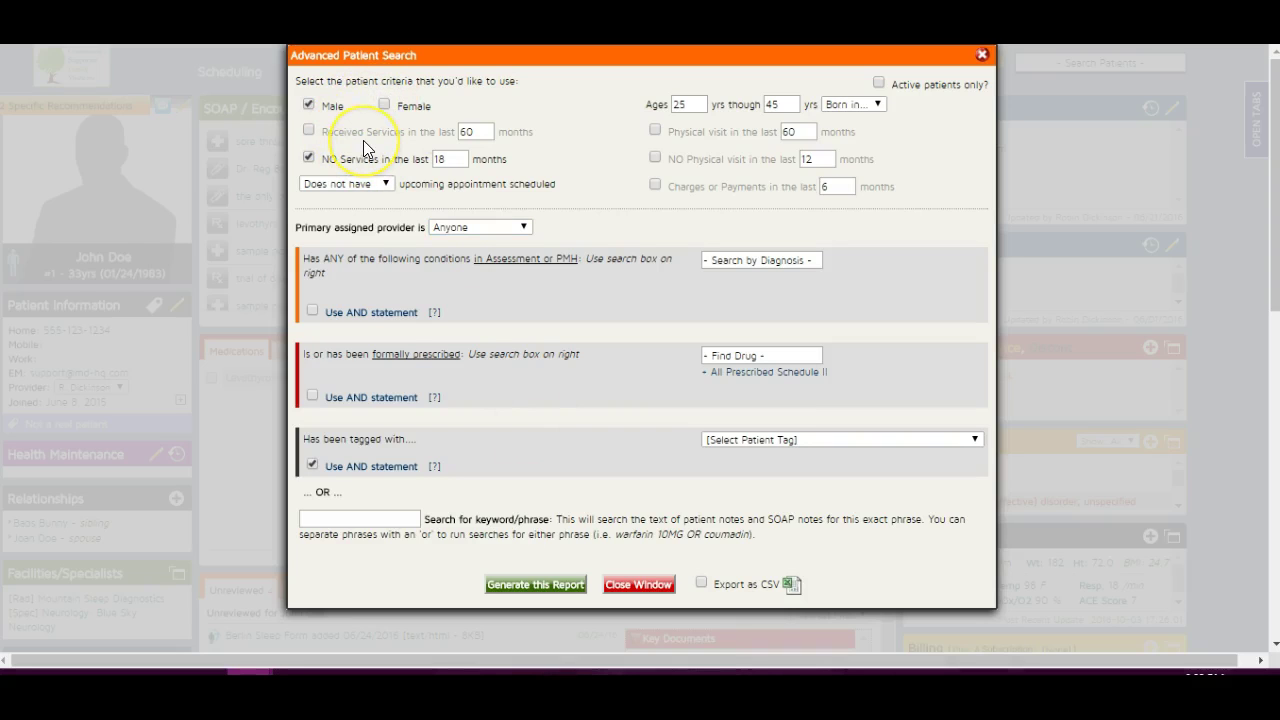
pyautogui.click(385, 105)
pyautogui.click(699, 104)
pyautogui.press('BackSpace')
pyautogui.press('BackSpace')
pyautogui.write('0')
pyautogui.click(778, 104)
pyautogui.press('BackSpace')
pyautogui.press('BackSpace')
pyautogui.write('100')
pyautogui.click(686, 206)
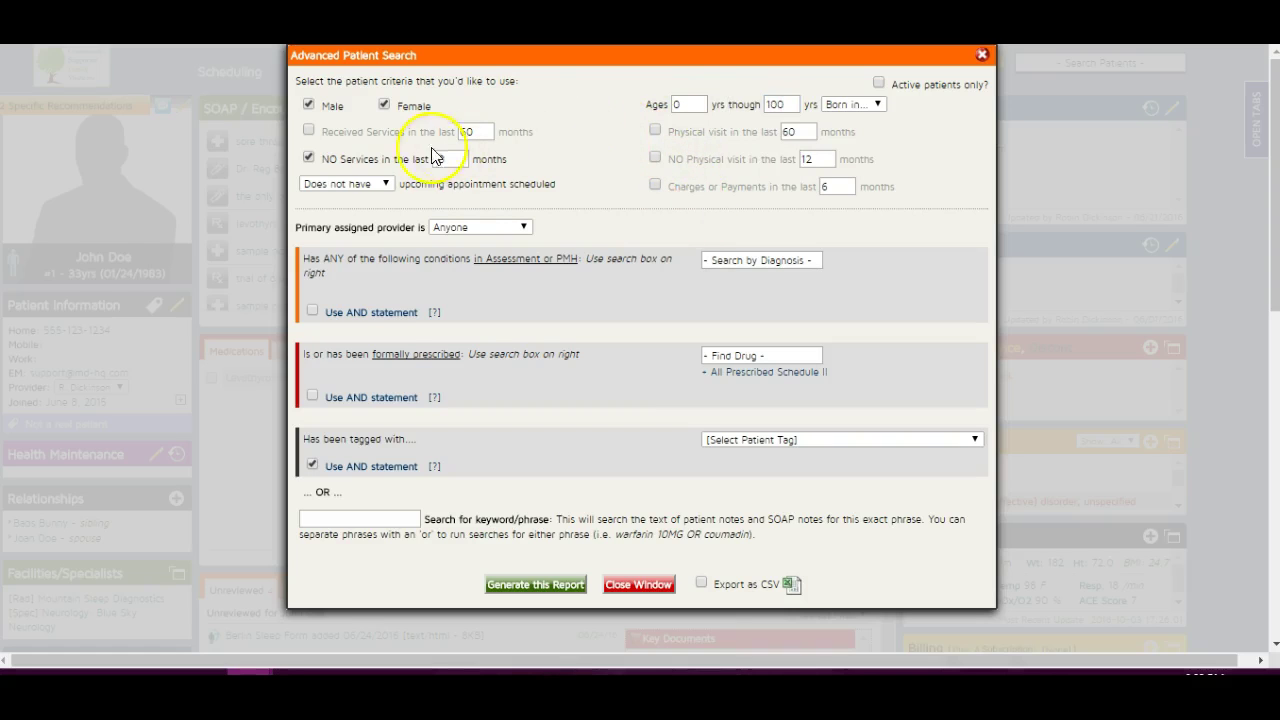
pyautogui.click(307, 158)
pyautogui.click(306, 158)
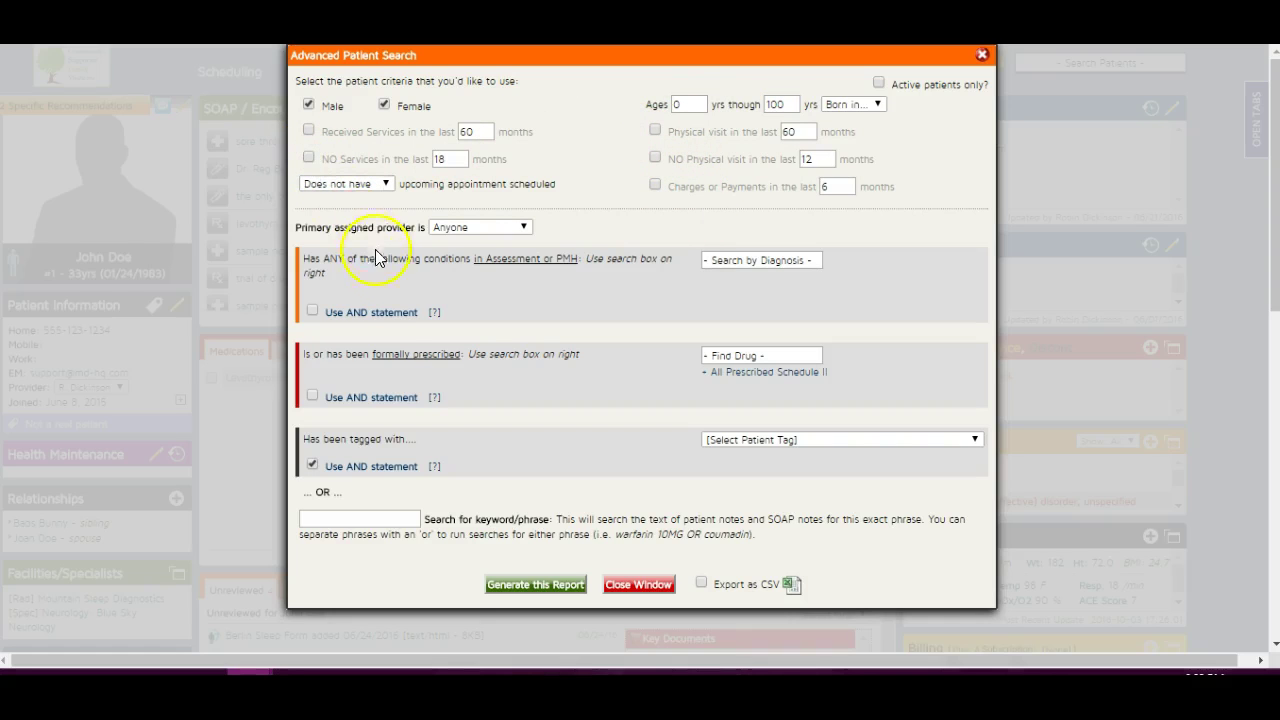
# Enter "depressed" as the keyword to search in patient notes and clear it again
pyautogui.moveTo(370, 408)
pyautogui.click(404, 518)
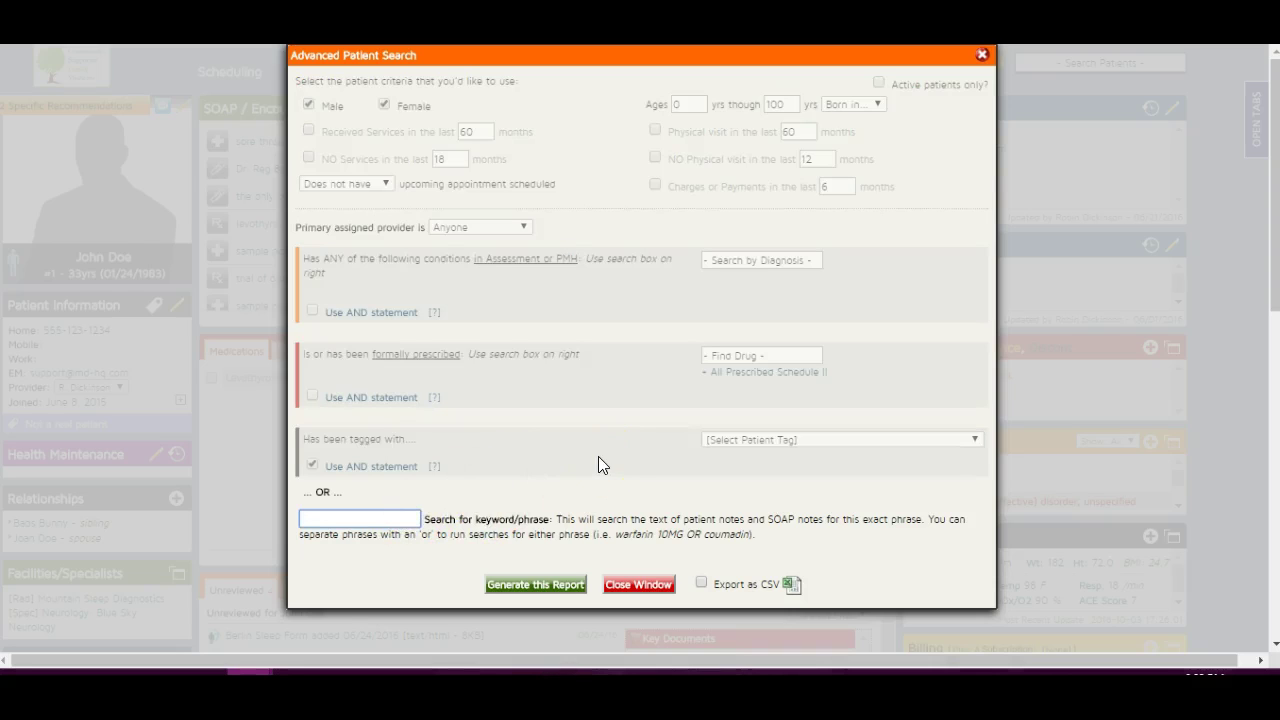
pyautogui.write('depressed')
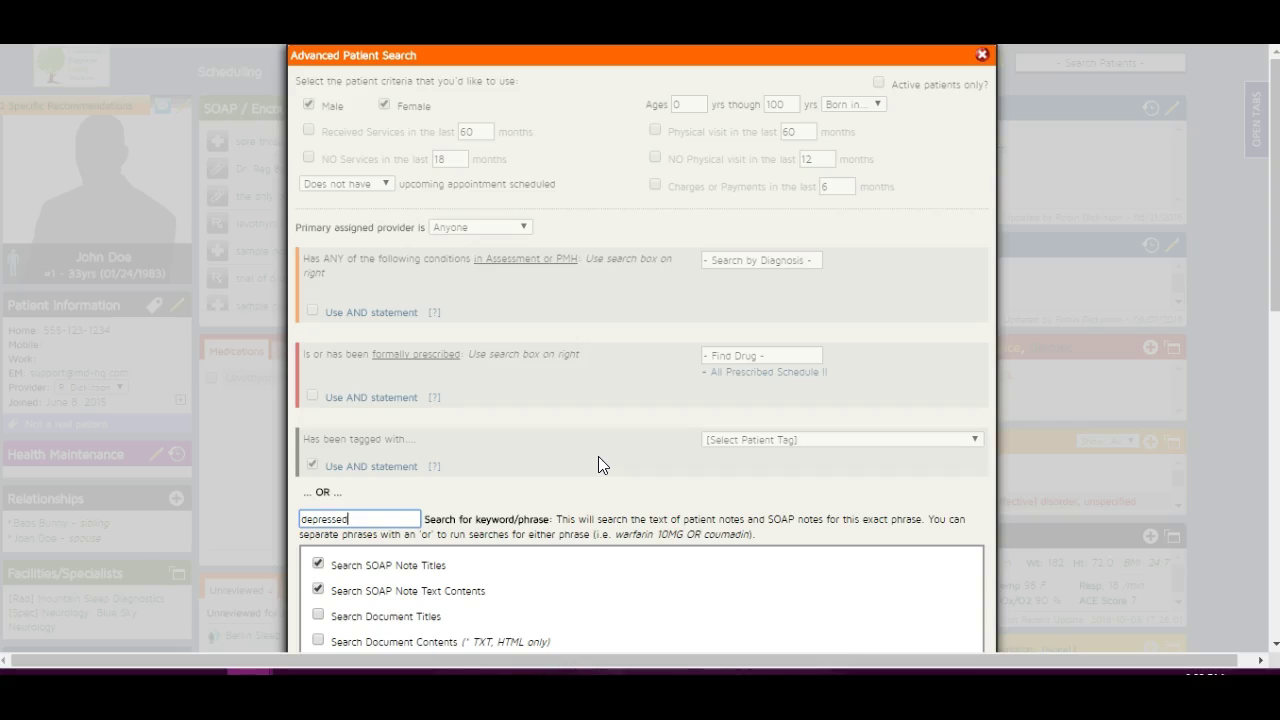
pyautogui.press('BackSpace')
pyautogui.press('BackSpace')
pyautogui.press('BackSpace')
pyautogui.press('BackSpace')
pyautogui.press('BackSpace')
pyautogui.press('BackSpace')
pyautogui.press('BackSpace')
pyautogui.press('BackSpace')
pyautogui.press('BackSpace')
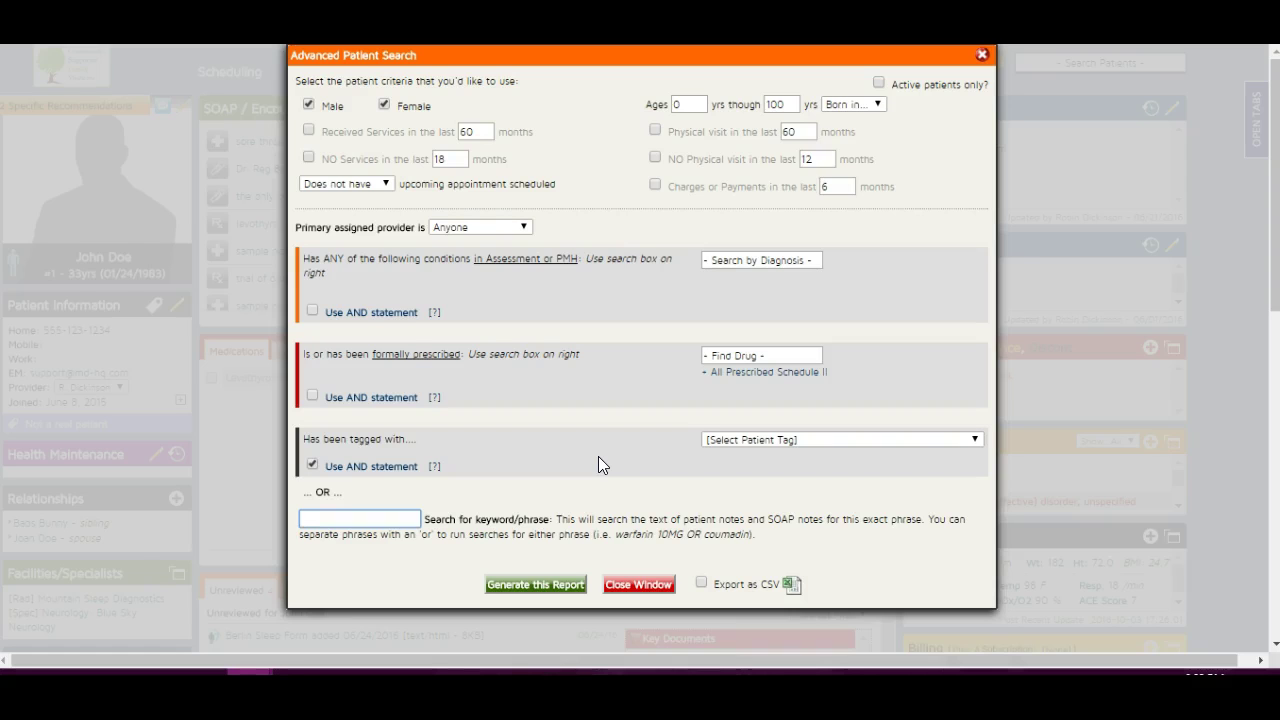
# Try "ACE" and "vax" as search keywords, clearing each one again
pyautogui.write('ACE')
pyautogui.press('BackSpace')
pyautogui.press('BackSpace')
pyautogui.press('BackSpace')
pyautogui.write('vax')
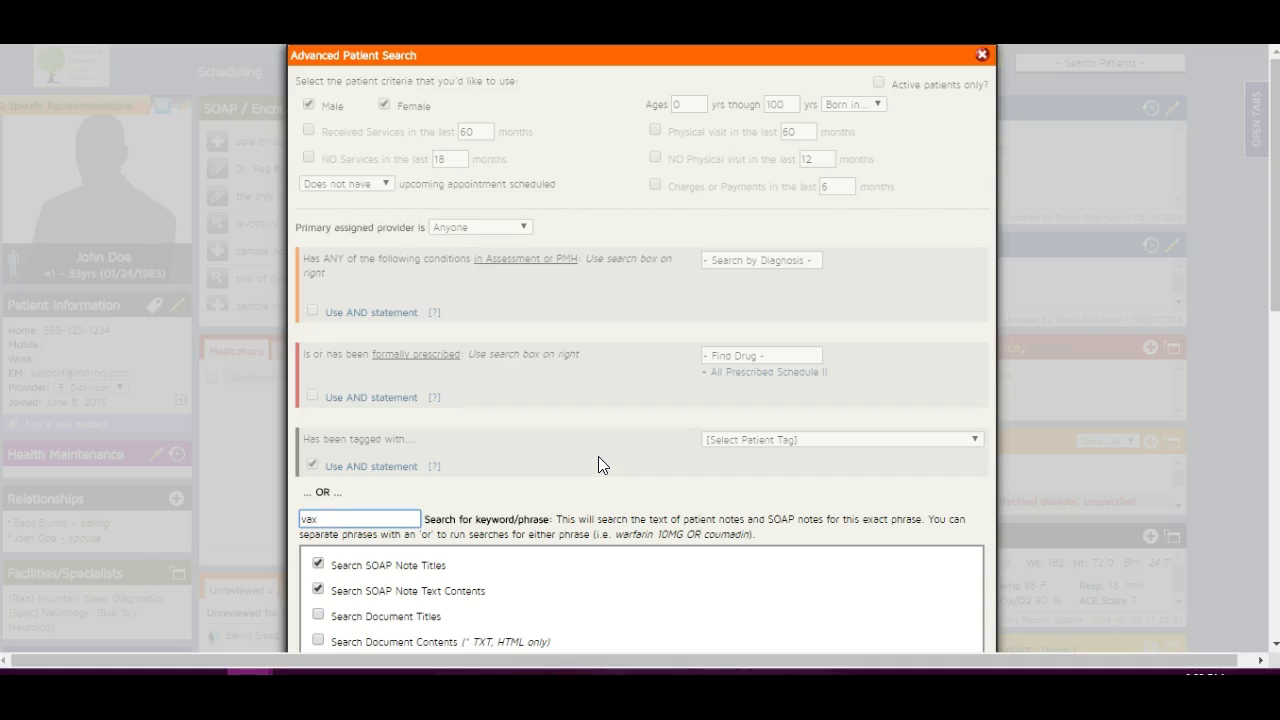
pyautogui.press('BackSpace')
pyautogui.press('BackSpace')
pyautogui.press('BackSpace')
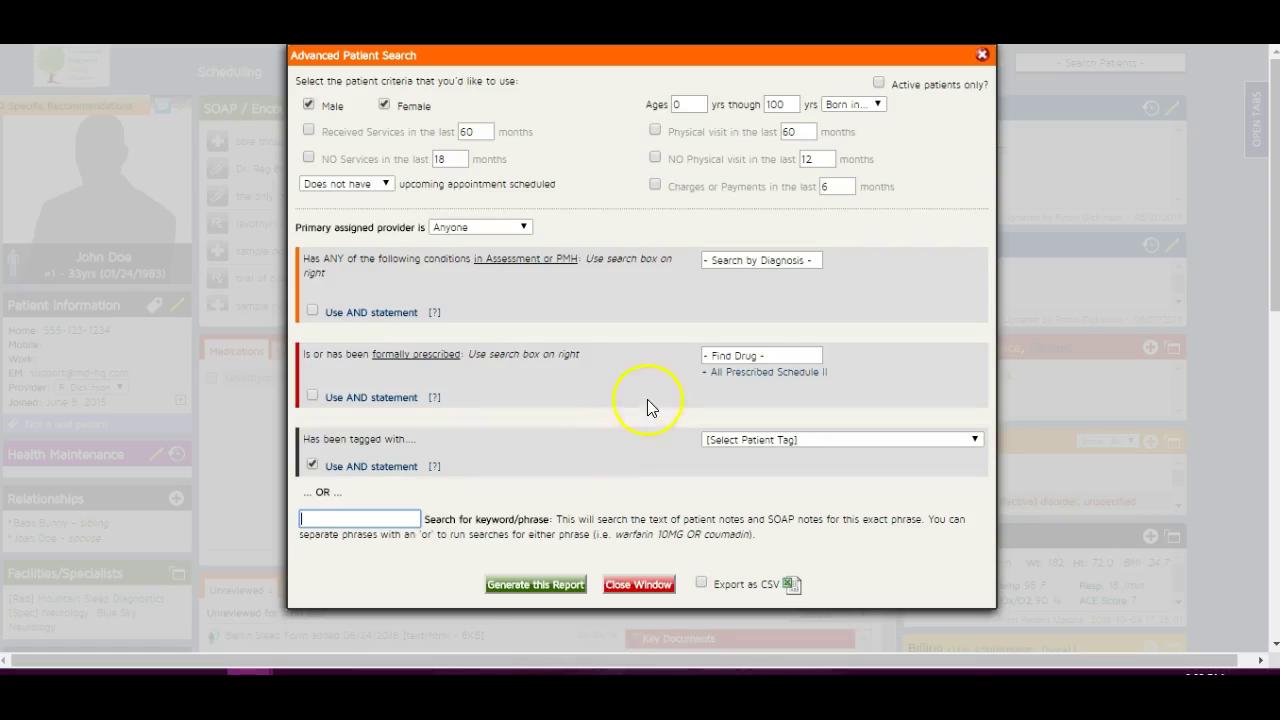
# Add "Hypothyroidism, unspecified (E03.9)" as a condition criterion and clear the diagnosis search text
pyautogui.click(740, 355)
pyautogui.click(749, 260)
pyautogui.write('hyp')
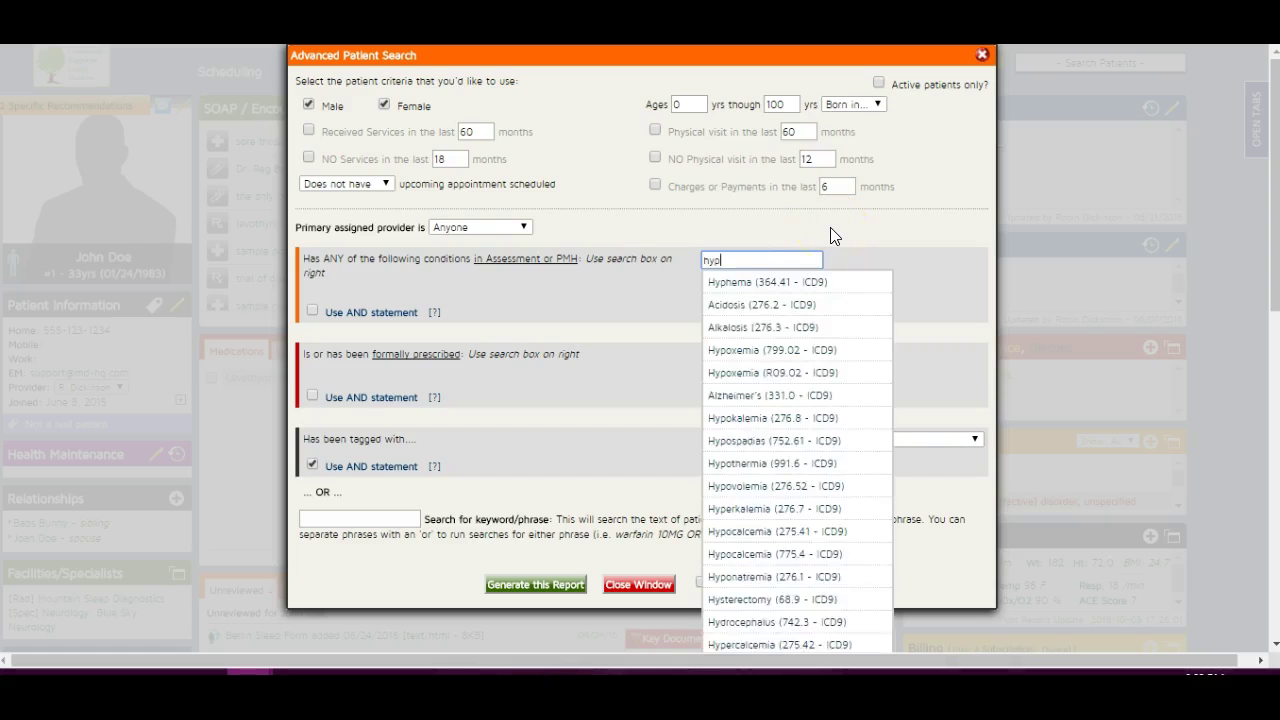
pyautogui.write('othyroidism')
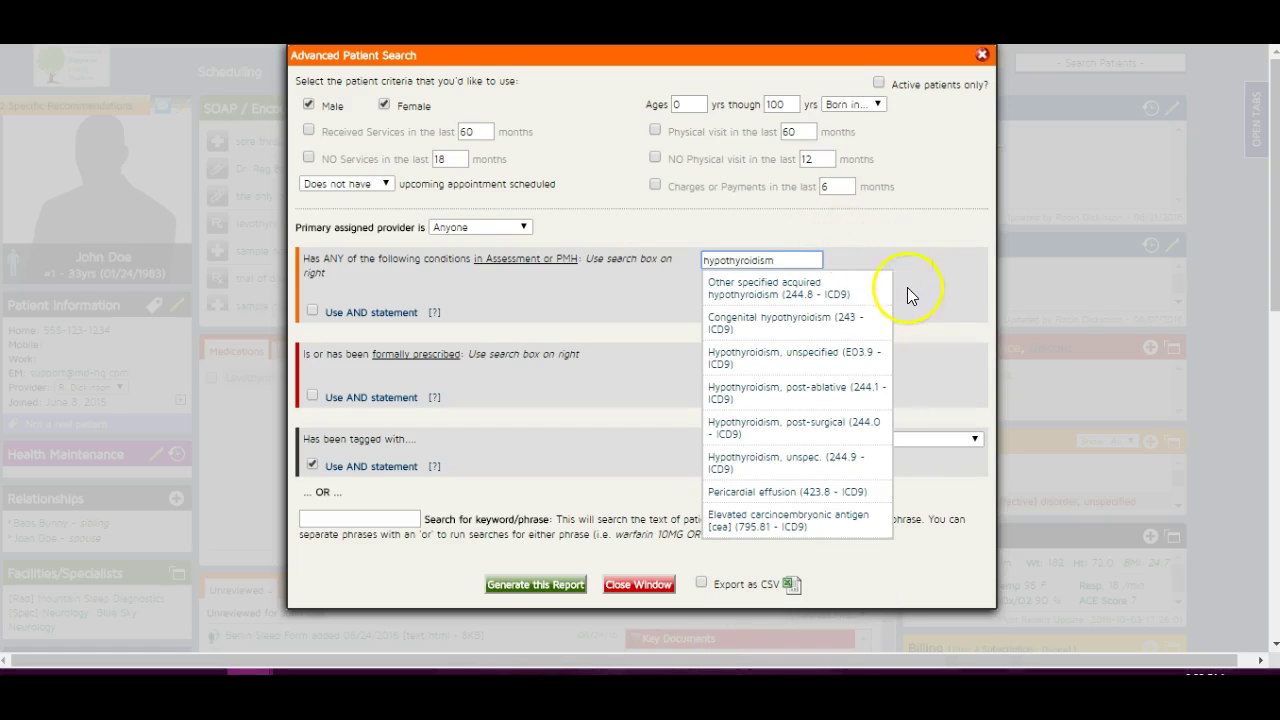
pyautogui.click(862, 356)
pyautogui.moveTo(786, 262); pyautogui.dragTo(680, 268)
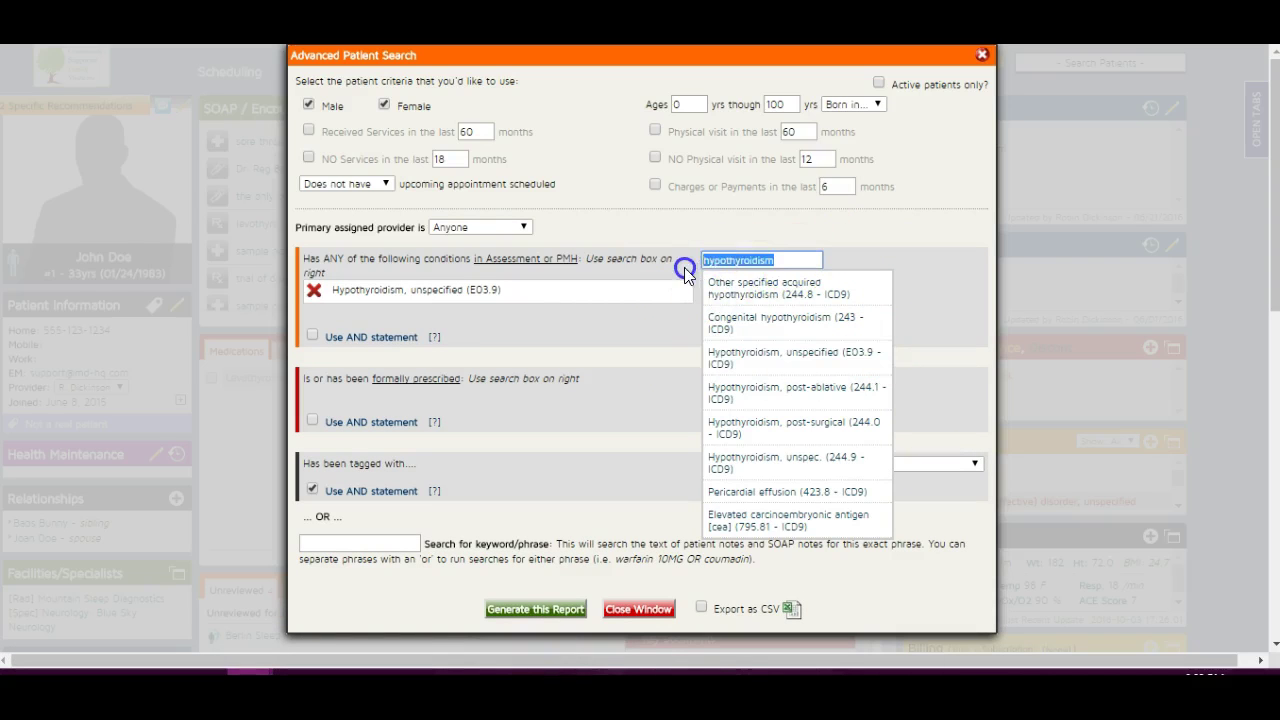
pyautogui.press('BackSpace')
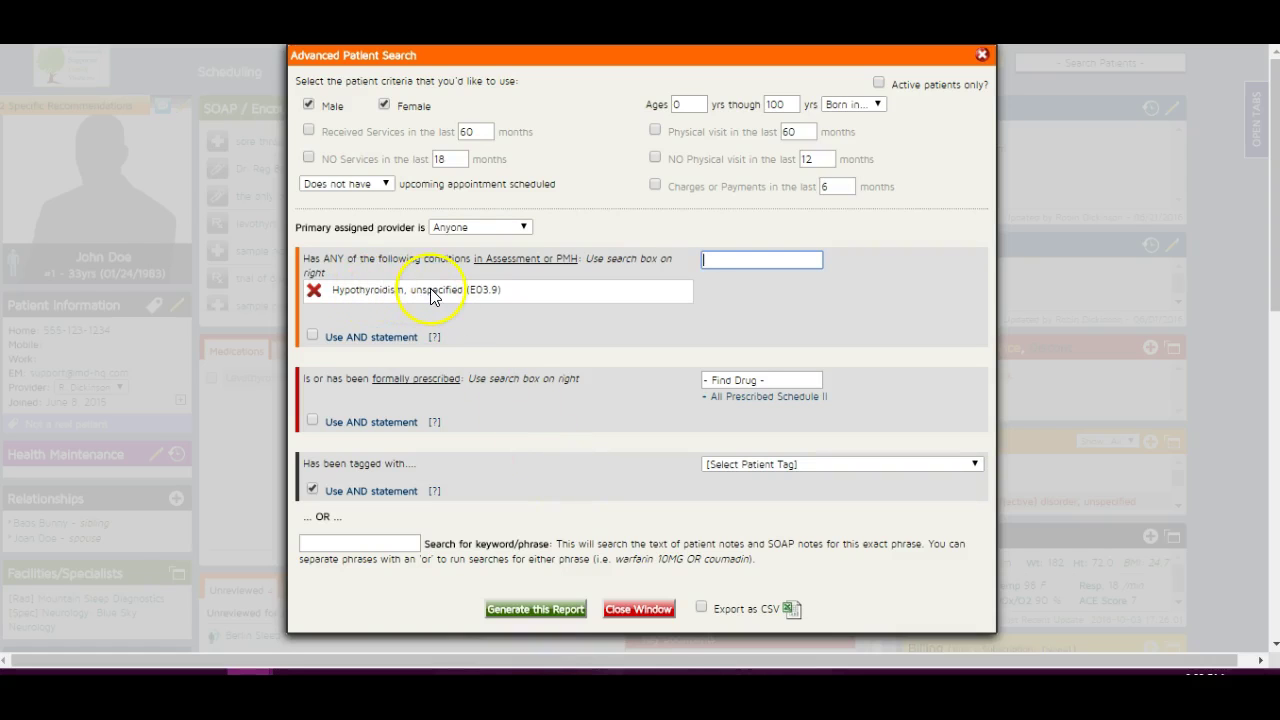
# Replace the hypothyroidism criterion with prescriptions of all six Nature-Throid strengths: 65, 81.25, 48.75, 32.5, 16.25 and 113.75 mg
pyautogui.click(314, 290)
pyautogui.click(748, 372)
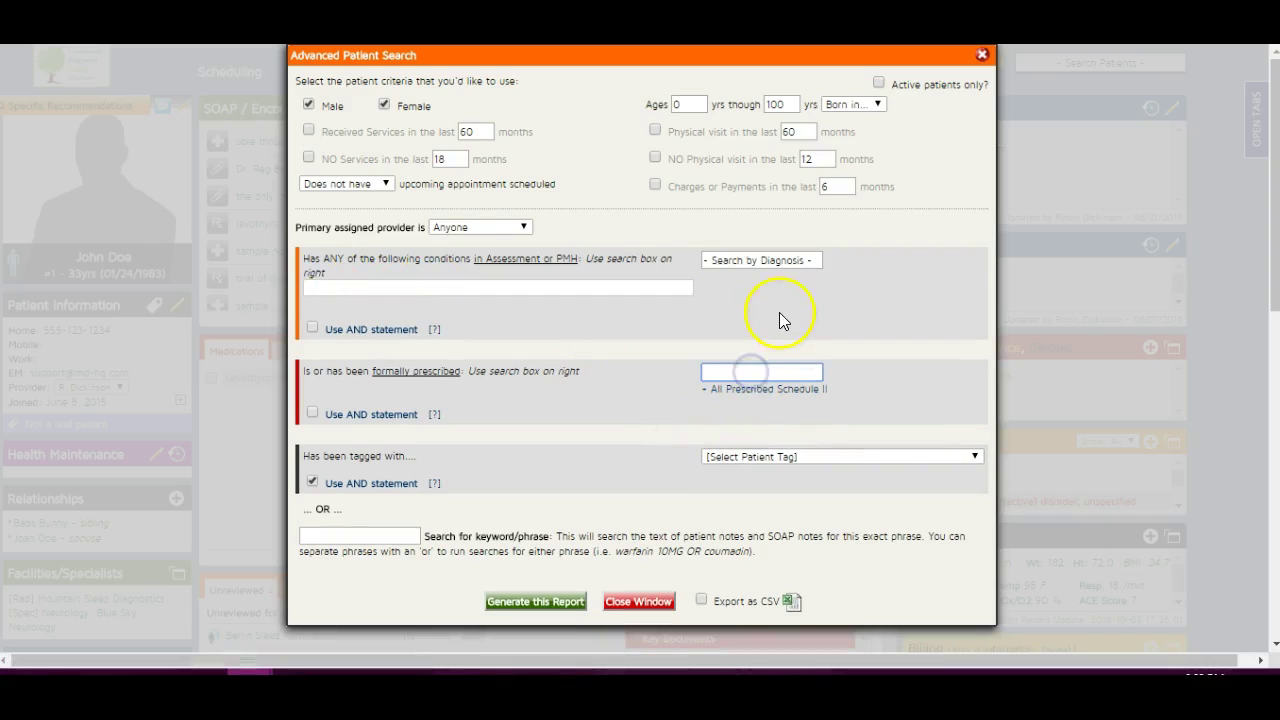
pyautogui.write('nature')
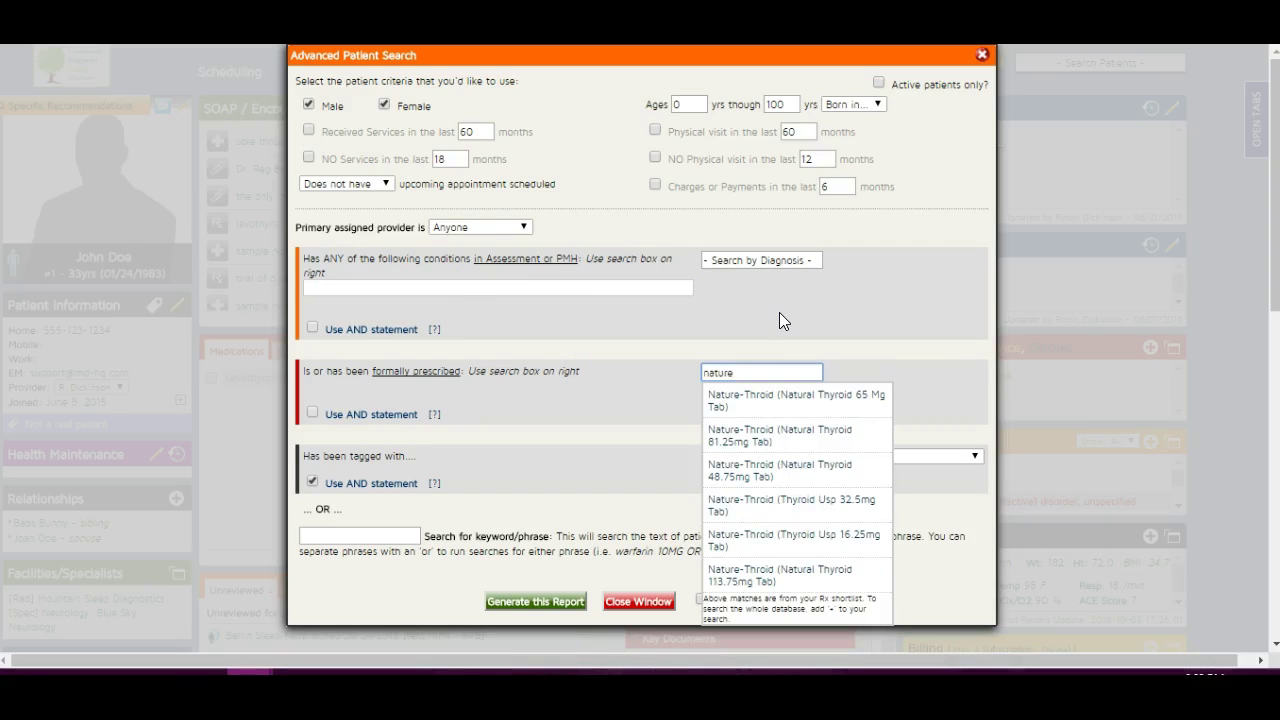
pyautogui.click(785, 400)
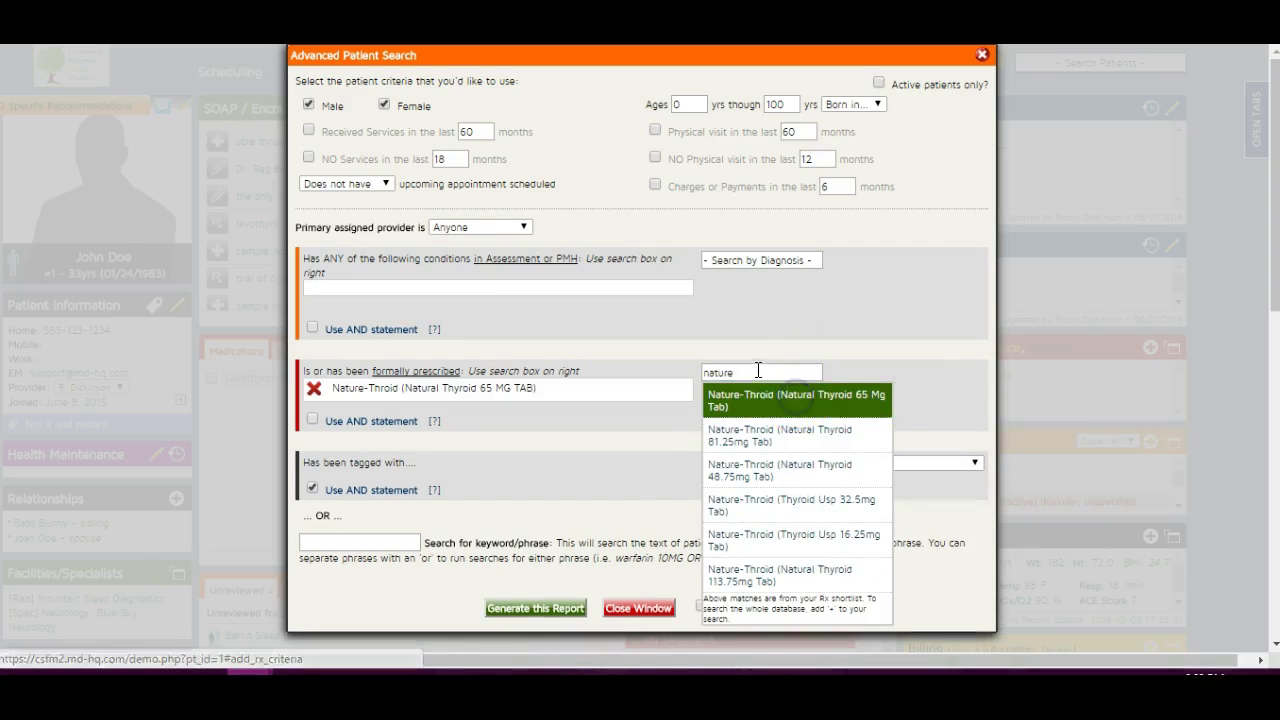
pyautogui.click(780, 435)
pyautogui.click(785, 474)
pyautogui.click(772, 503)
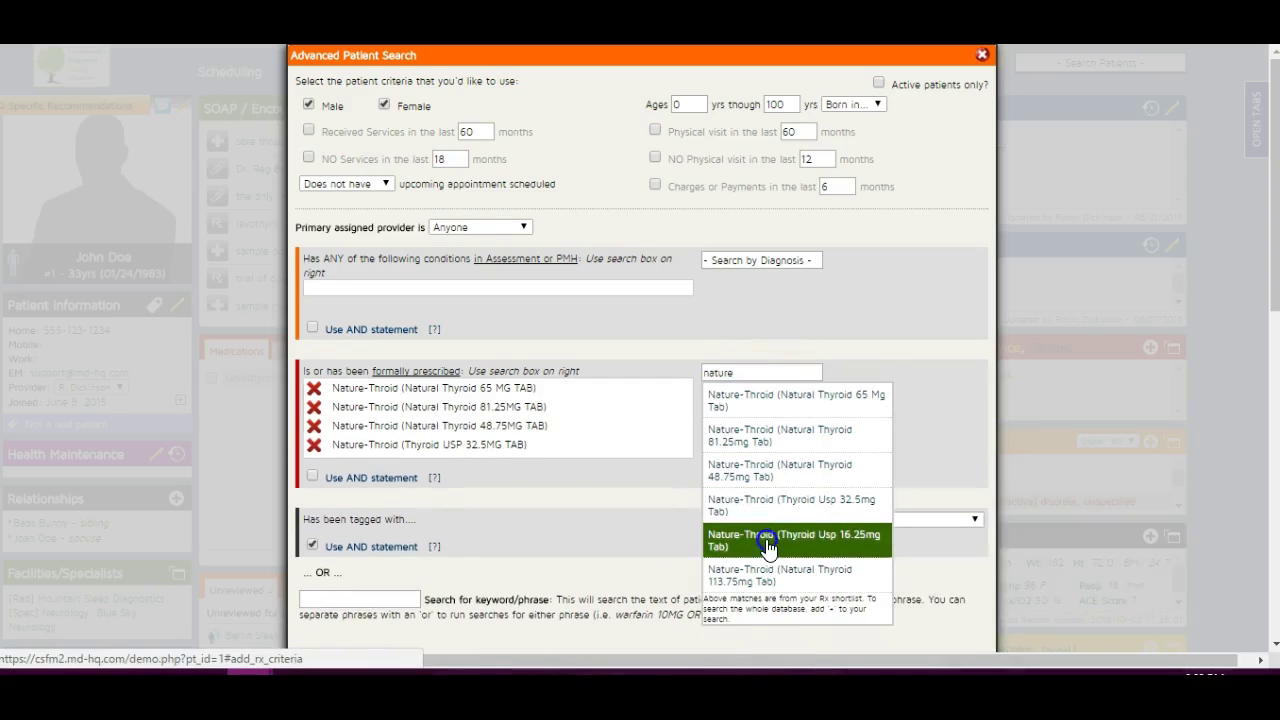
pyautogui.click(745, 538)
pyautogui.click(750, 570)
pyautogui.moveTo(764, 374); pyautogui.dragTo(636, 400)
pyautogui.press('BackSpace')
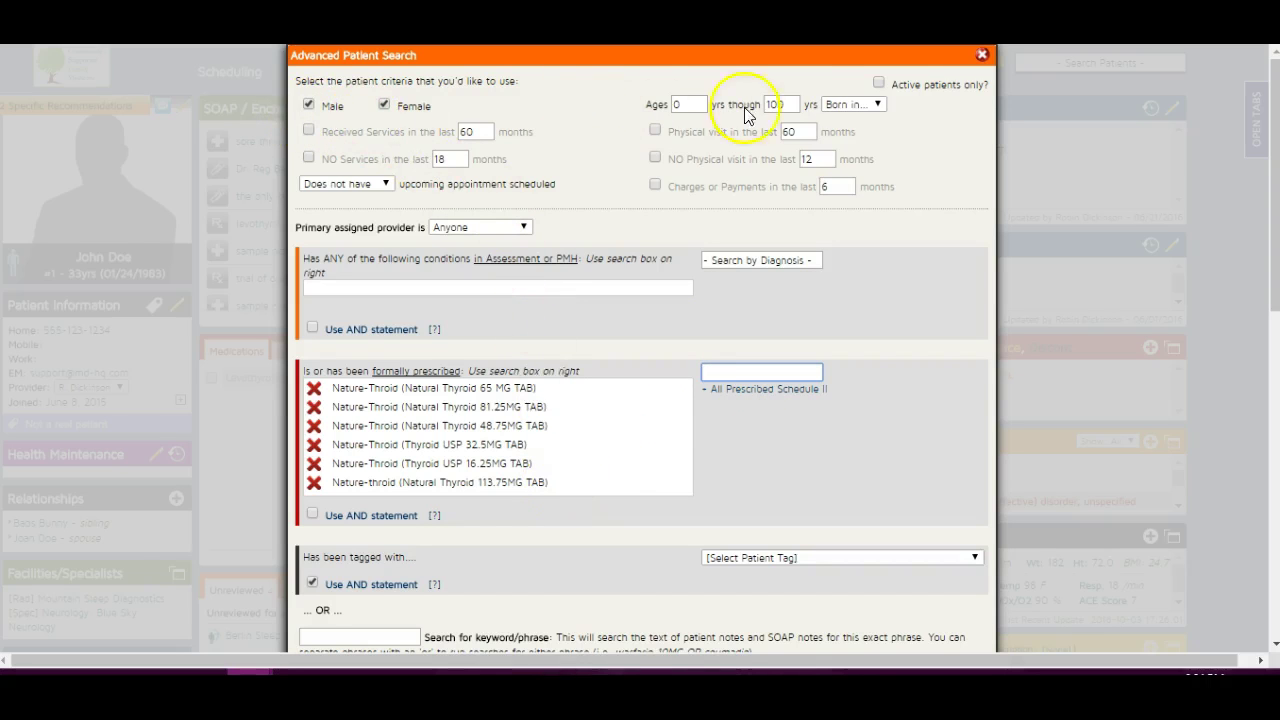
# Remove all the Nature-Throid entries from the prescribed drug criteria
pyautogui.scroll(-2, 737, 409)
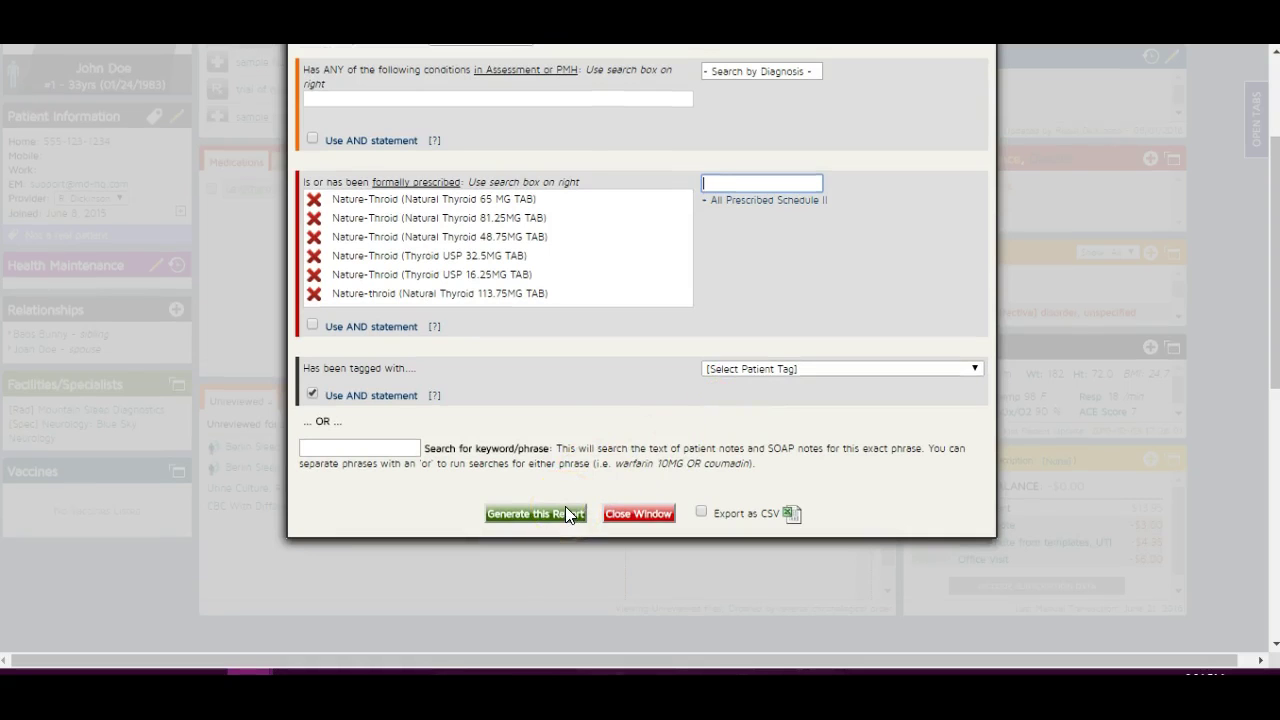
pyautogui.click(314, 200)
pyautogui.click(314, 200)
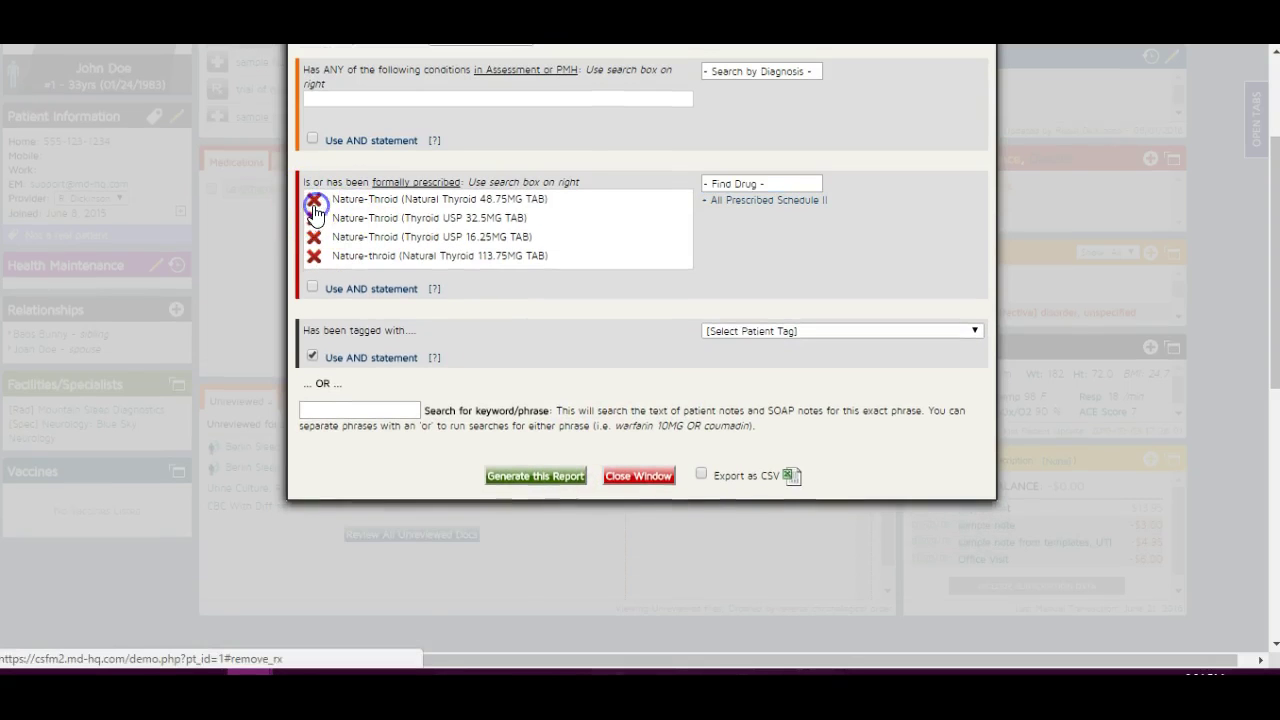
pyautogui.click(314, 201)
pyautogui.click(314, 201)
pyautogui.click(314, 201)
pyautogui.click(314, 201)
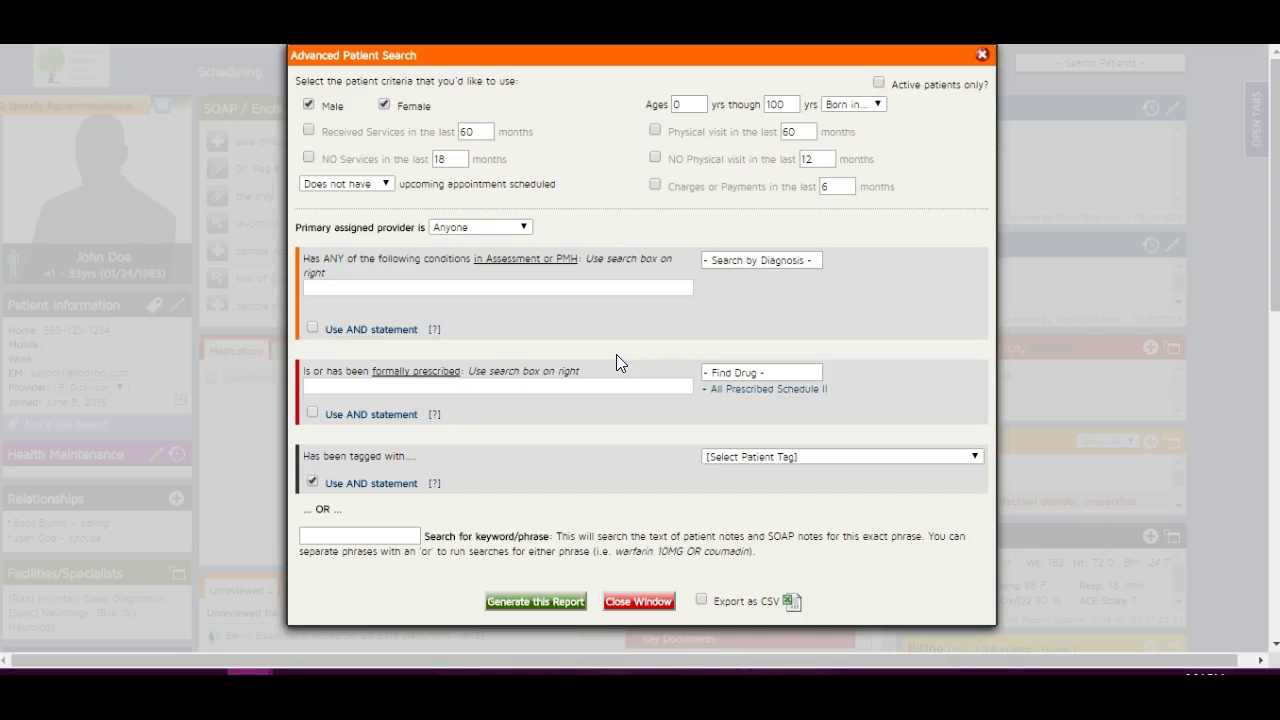
# Add "Tobacco use (Z72.0)" as a condition criterion and clear the diagnosis search text
pyautogui.click(738, 259)
pyautogui.write('tobacco')
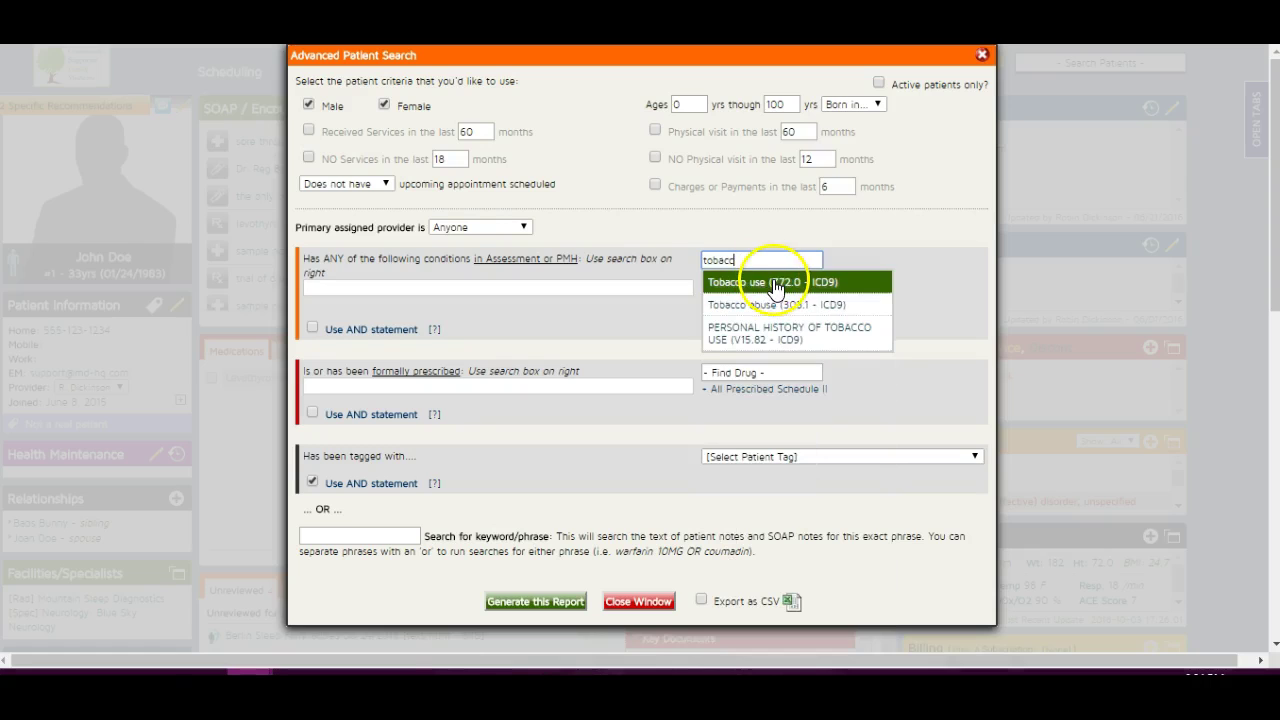
pyautogui.click(776, 284)
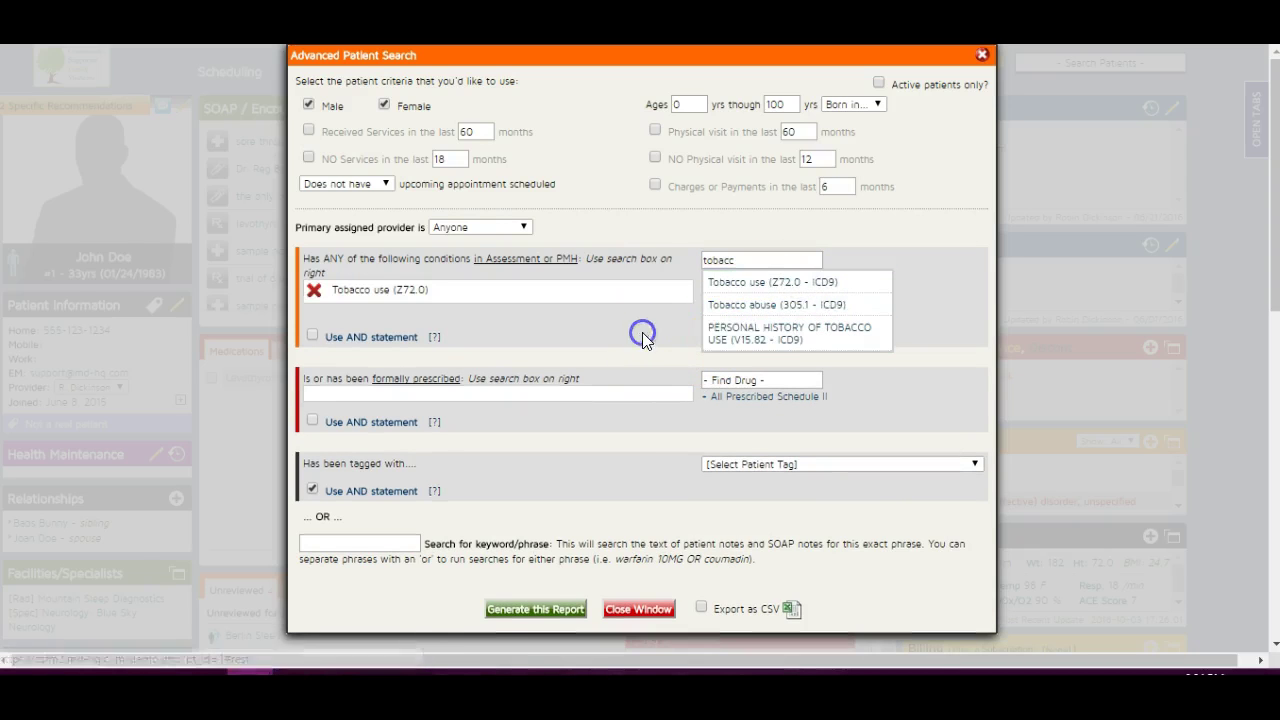
pyautogui.moveTo(760, 259); pyautogui.dragTo(594, 260)
pyautogui.press('BackSpace')
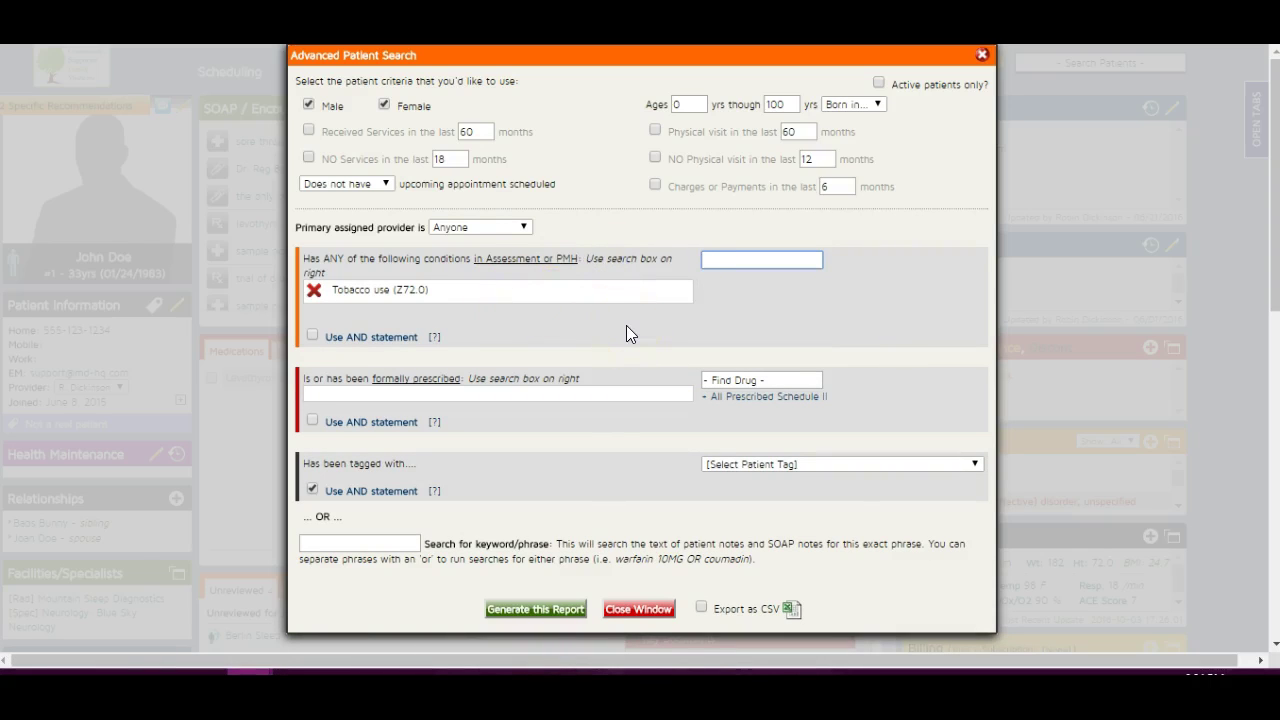
# Set the minimum patient age to 40 years and generate the report
pyautogui.moveTo(686, 105); pyautogui.dragTo(628, 112)
pyautogui.write('40')
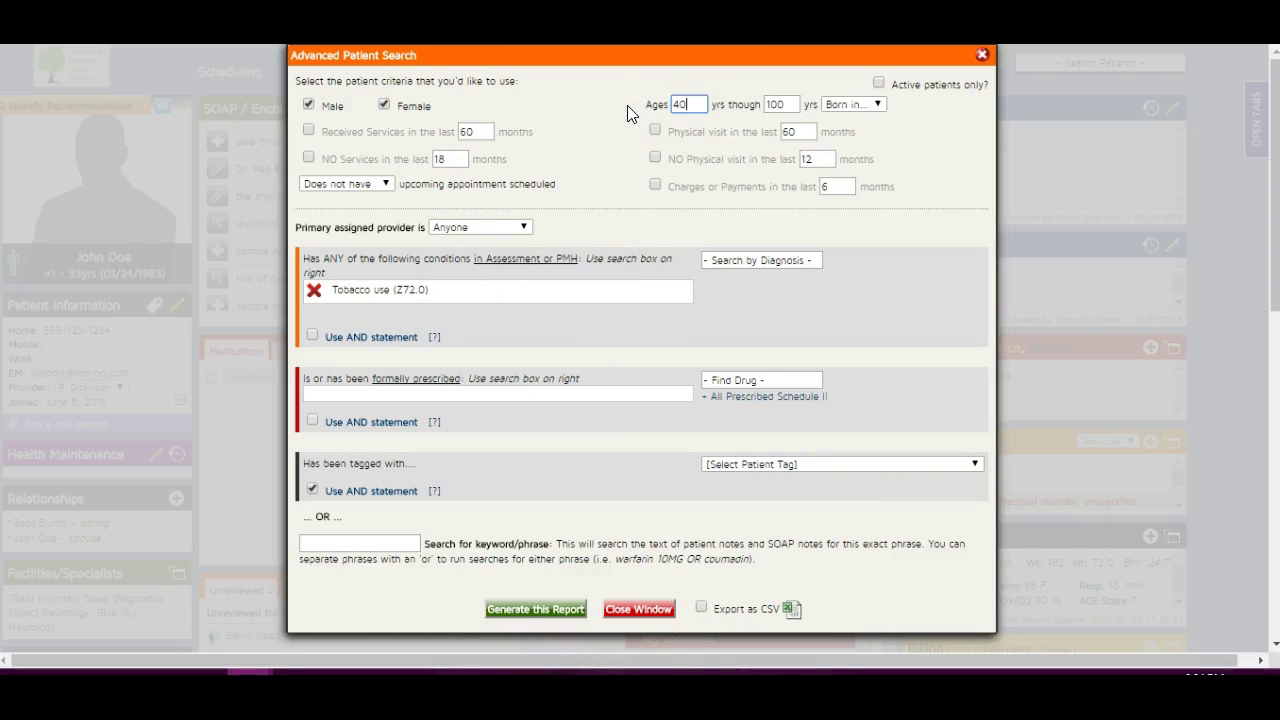
pyautogui.click(621, 119)
pyautogui.click(564, 616)
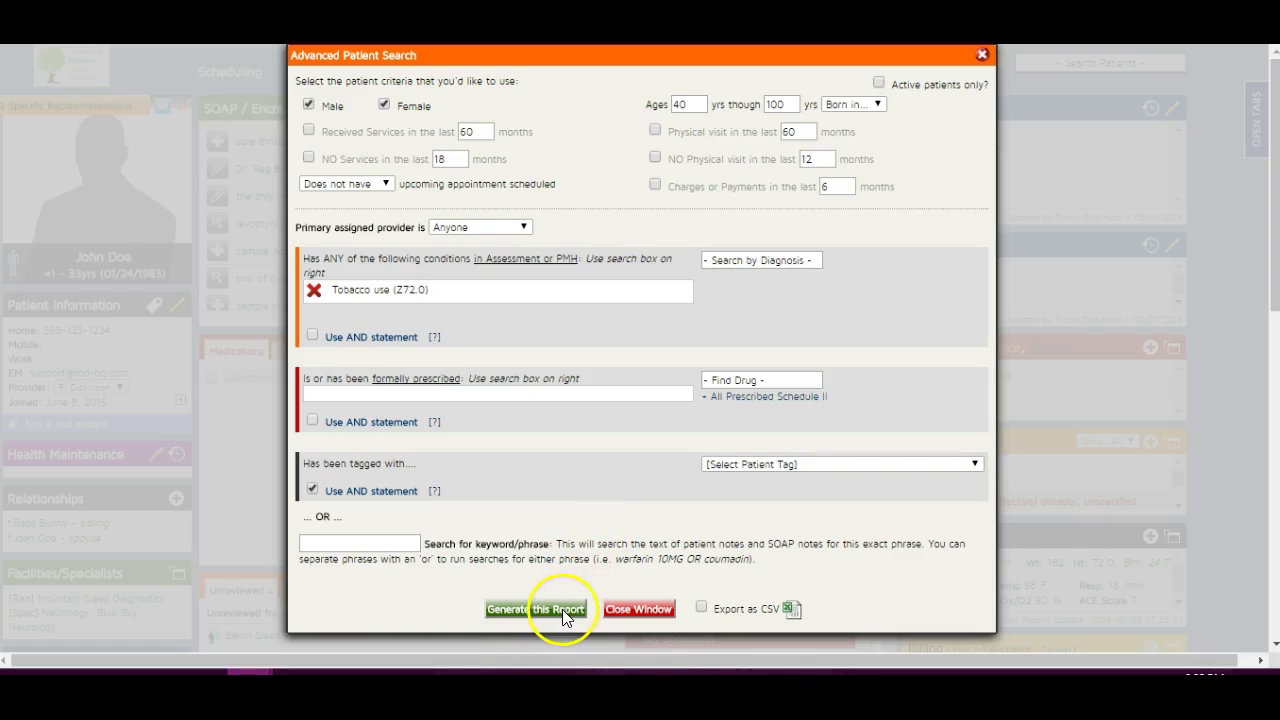